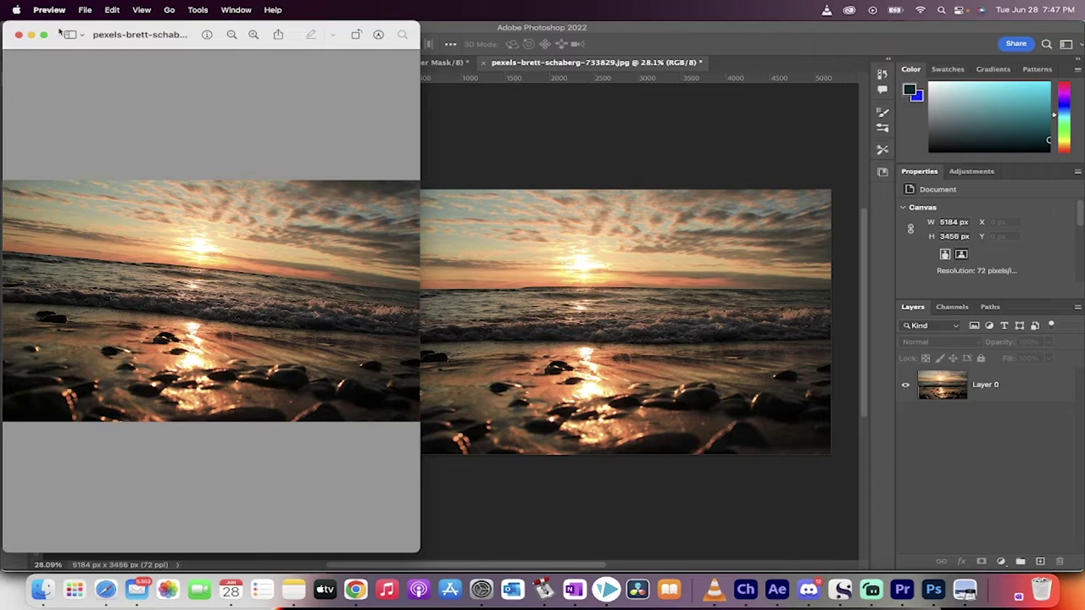
Close the Preview window and discard Photoshop's open beach photo copy without saving.
click(19, 35)
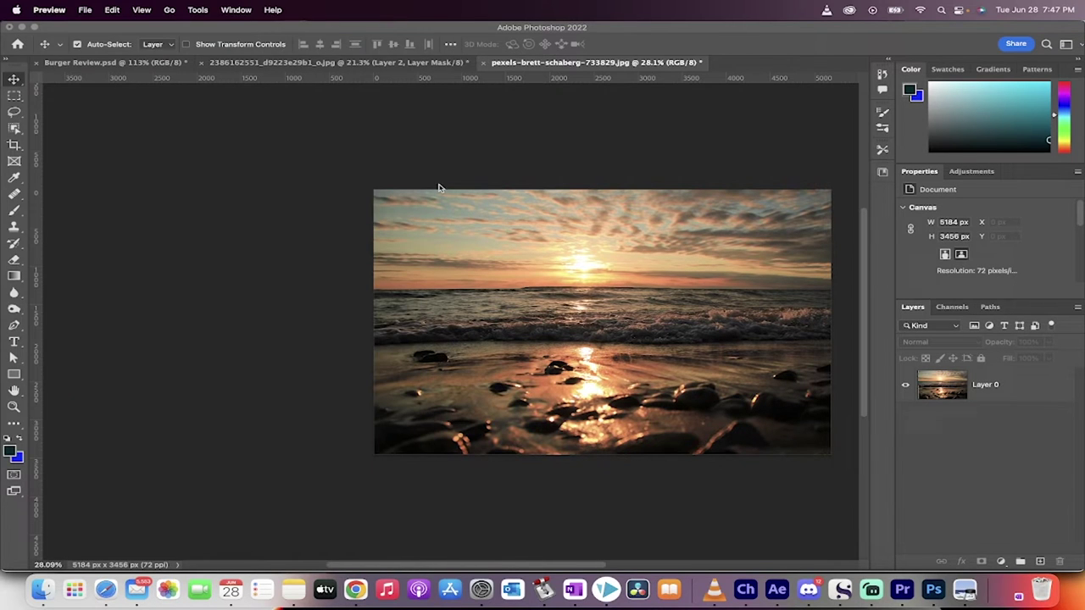
click(1023, 423)
click(1006, 389)
scroll(788, 363, right, 5)
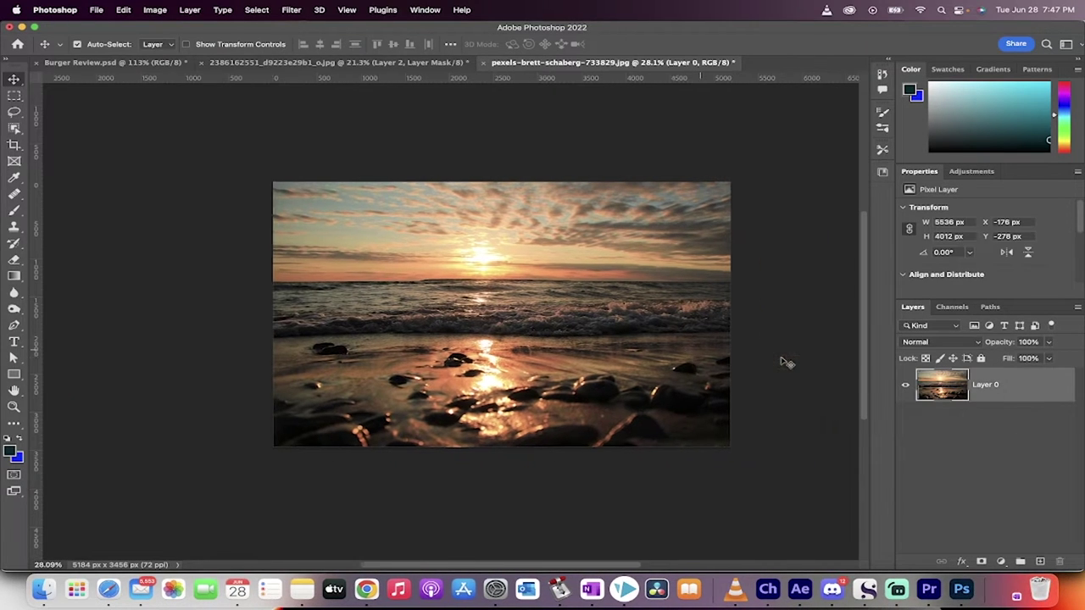
scroll(783, 361, right, 3)
click(483, 62)
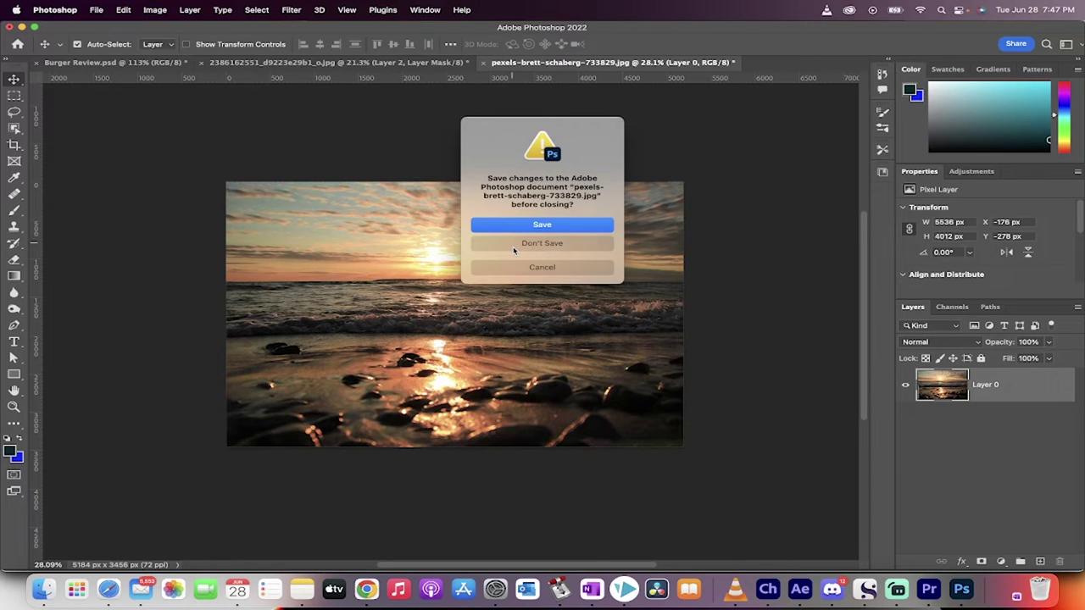
click(508, 244)
Drag the pexels beach photo JPG from Pictures into Photoshop to reopen it.
click(44, 589)
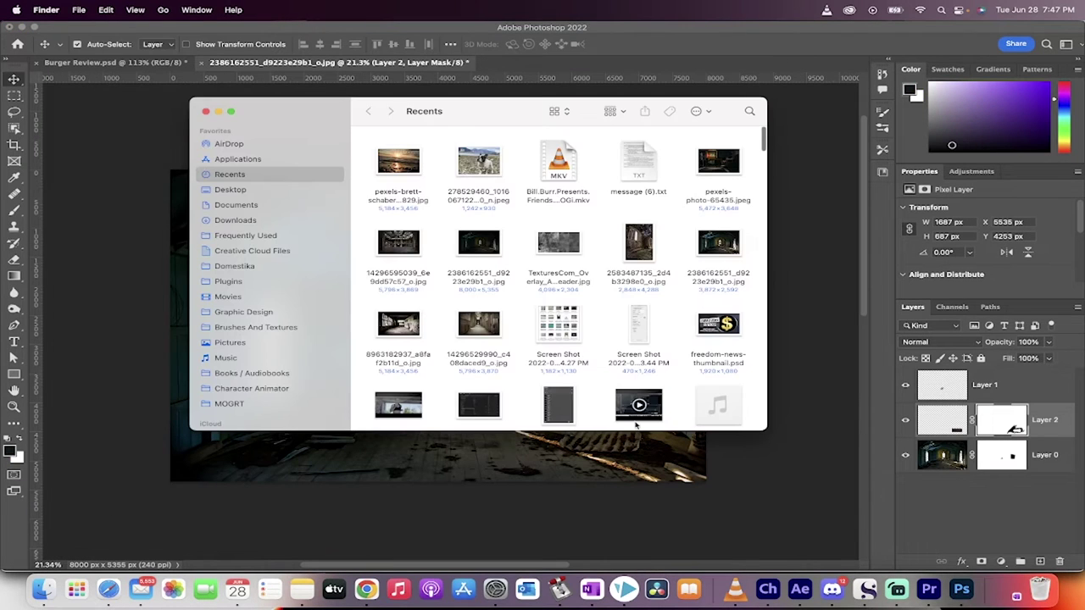
click(241, 344)
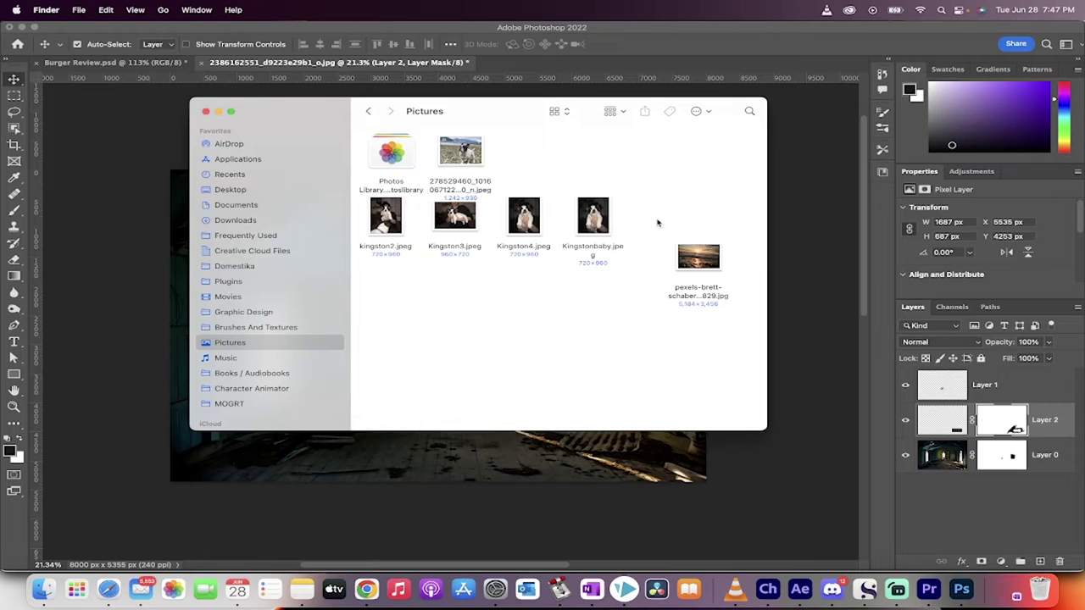
drag(699, 257, 617, 69)
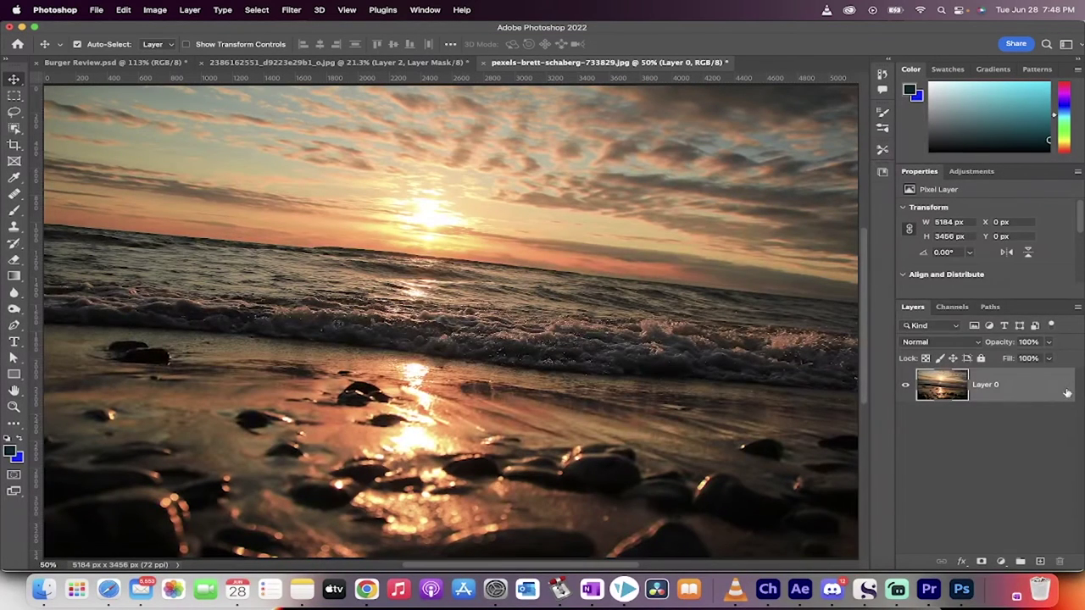
scroll(551, 346, down, 3)
scroll(547, 347, down, 1)
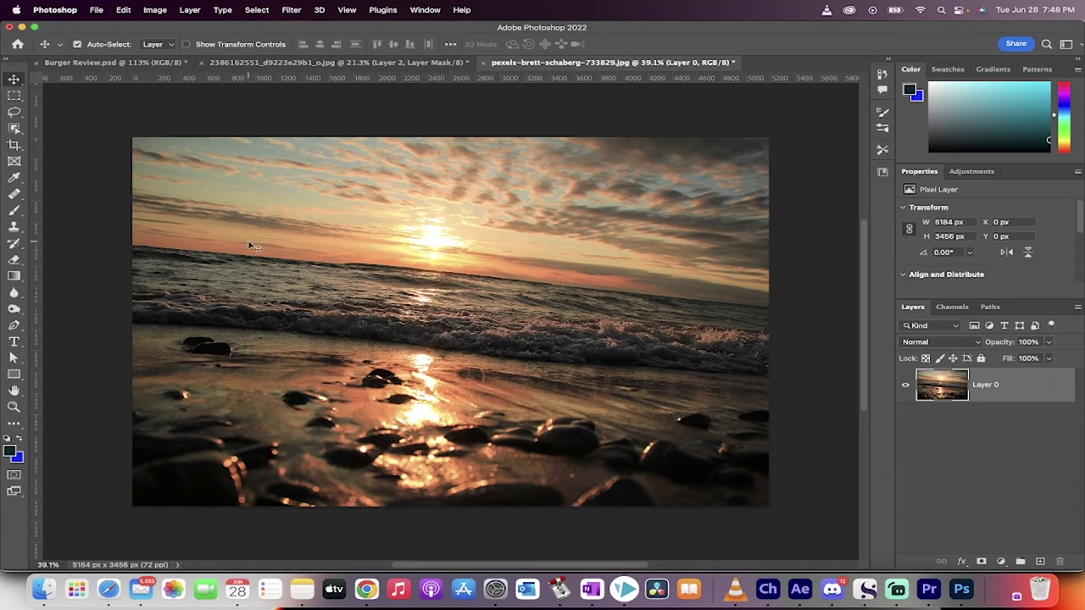
Activate the Crop tool with the Original Ratio preset.
click(15, 144)
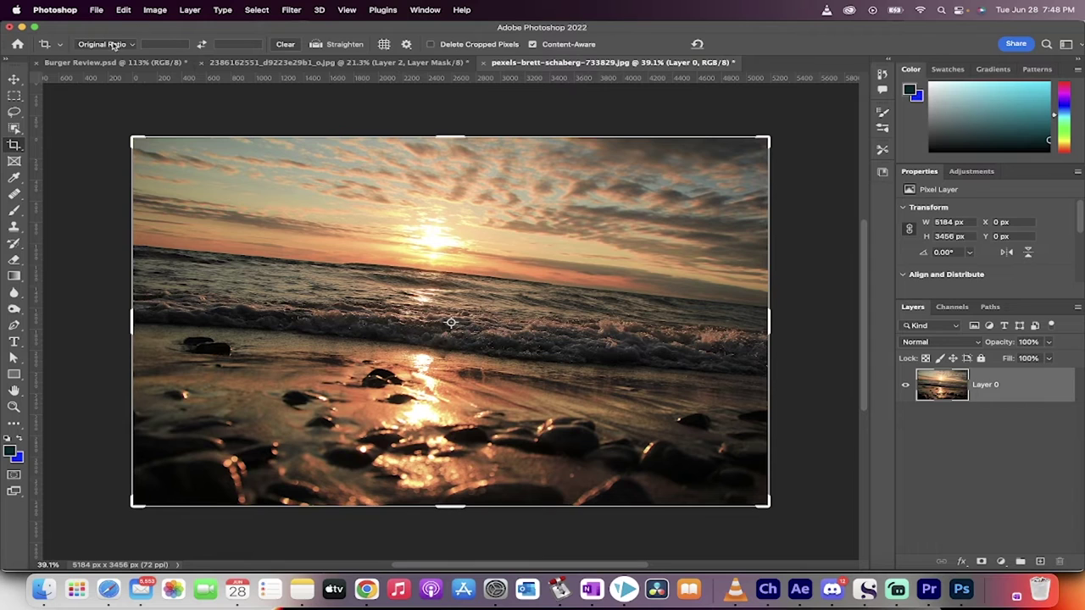
click(115, 45)
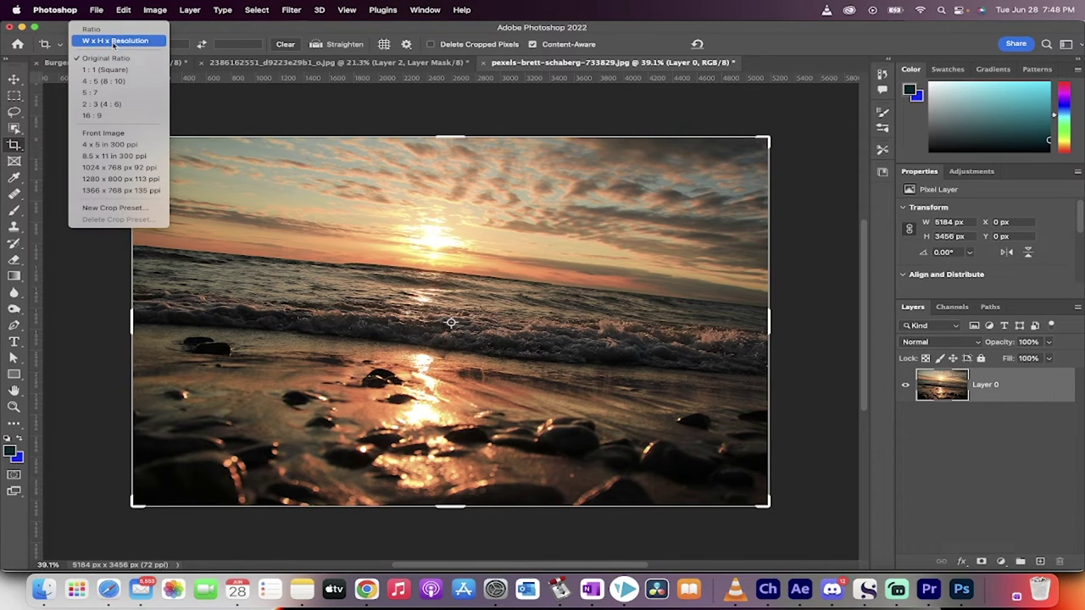
click(119, 57)
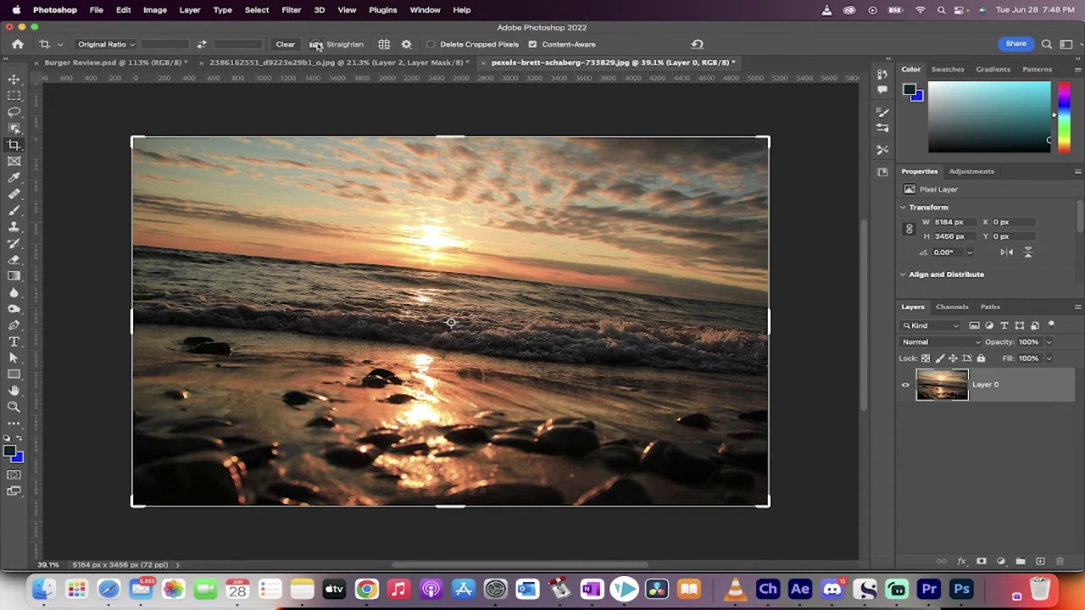
Straighten the photo with a Straighten line traced along the horizon, edge to edge.
click(316, 44)
mouse_move(134, 245)
mouse_down()
mouse_move(593, 280)
mouse_move(769, 310)
mouse_up()
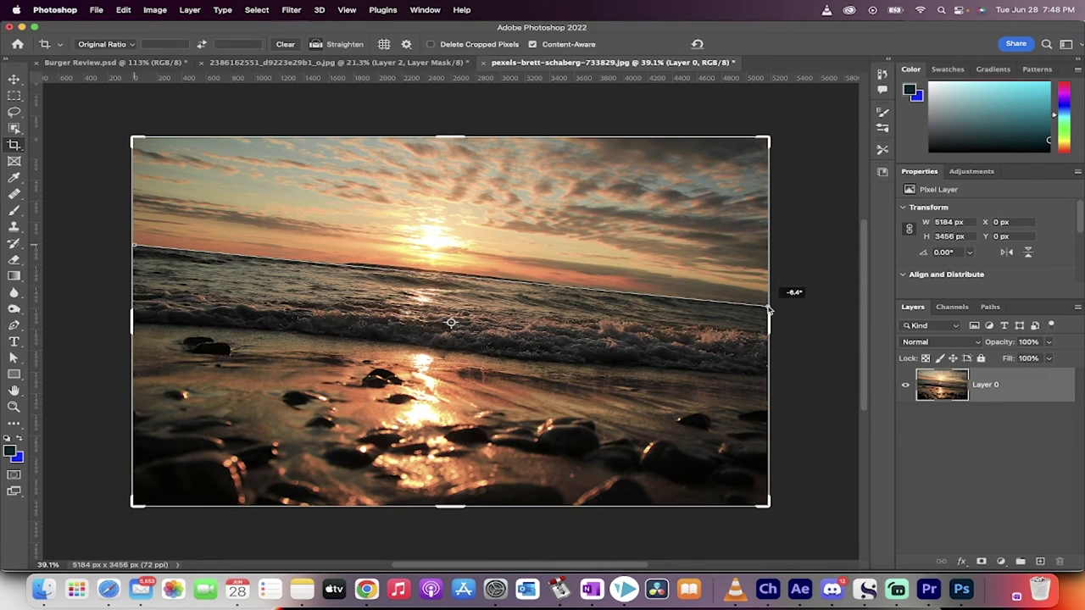
drag(770, 310, 769, 309)
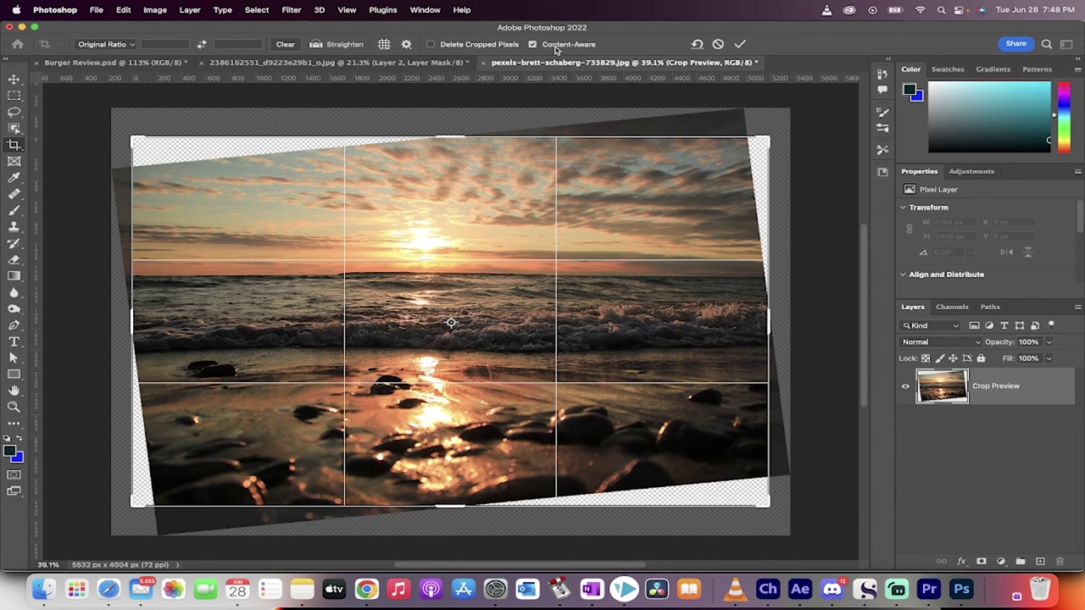
Commit the straightening crop with Content-Aware fill enabled.
click(739, 44)
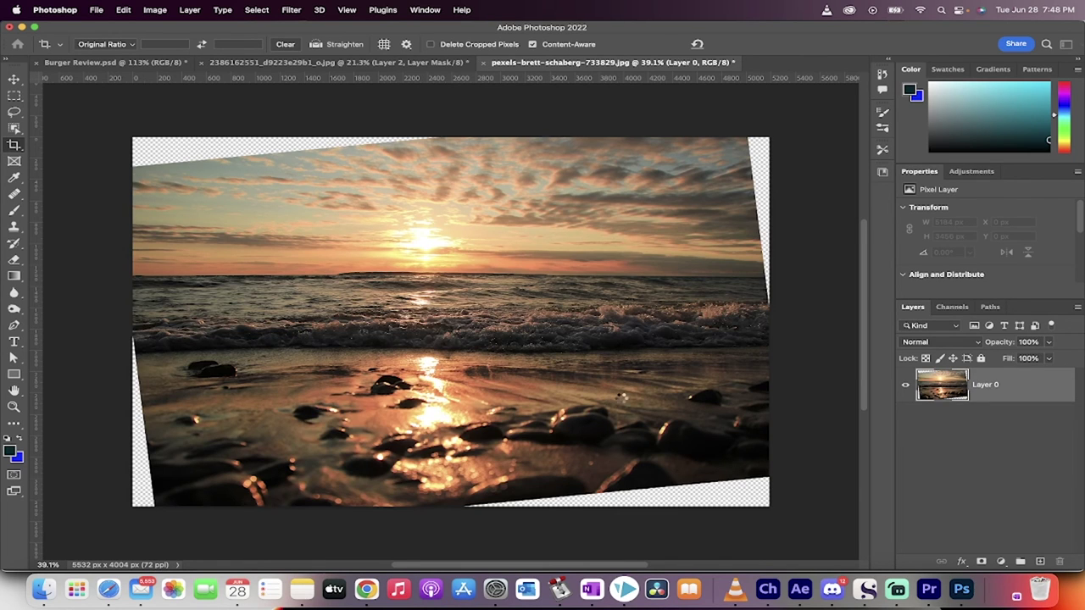